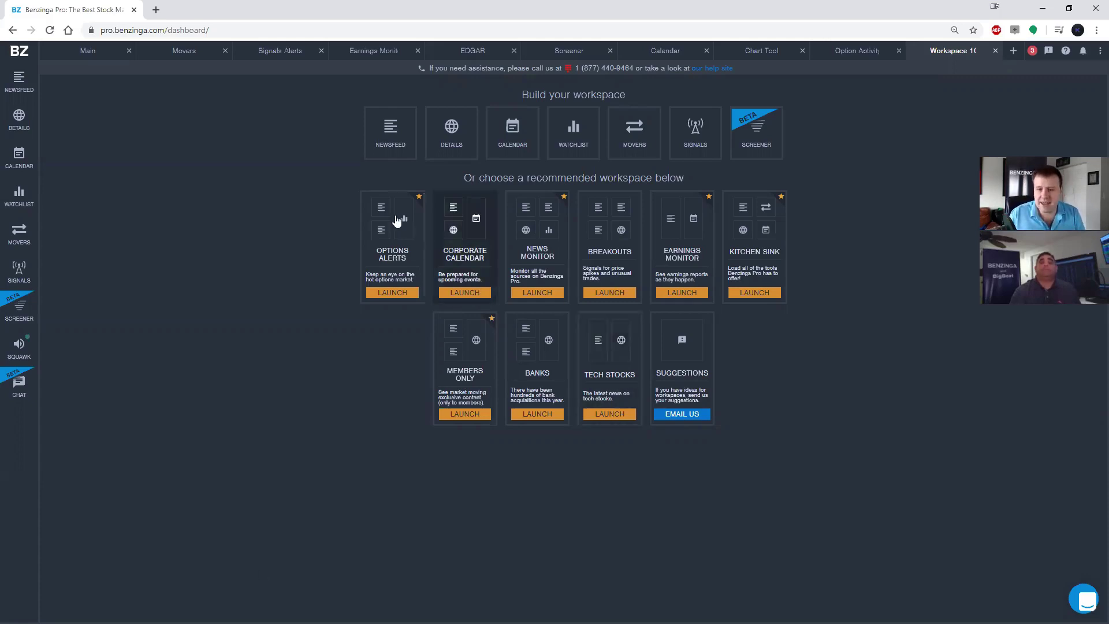
Step: Add a Newsfeed panel from the 'Build your workspace' tiles
click(393, 141)
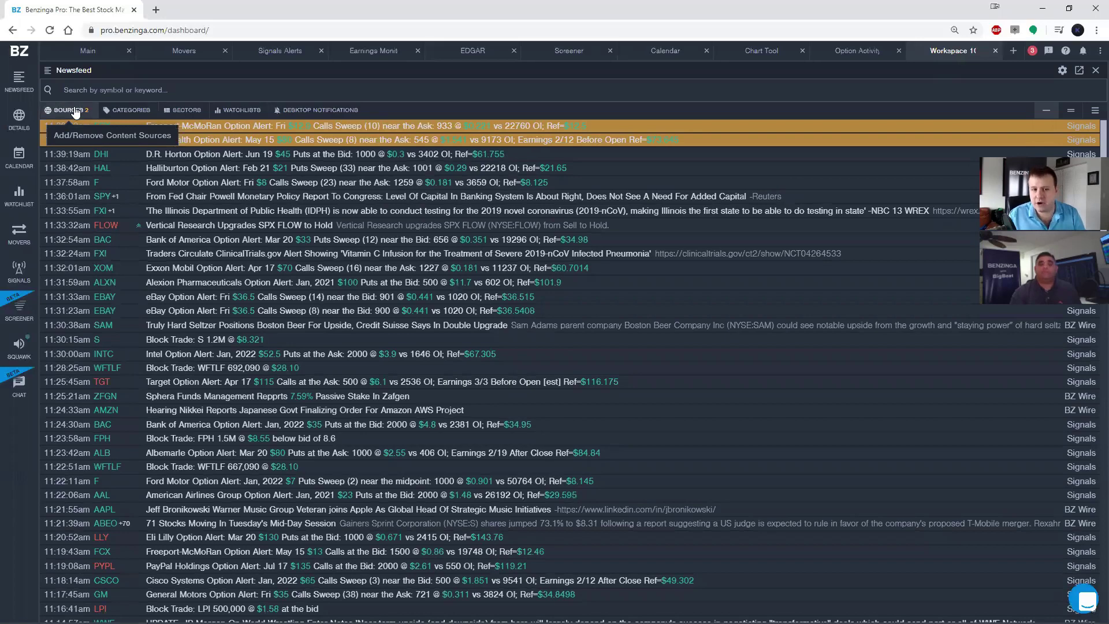
Step: Review each source from Benzinga Signals to SEC, and give SEC items a green highlight
click(75, 111)
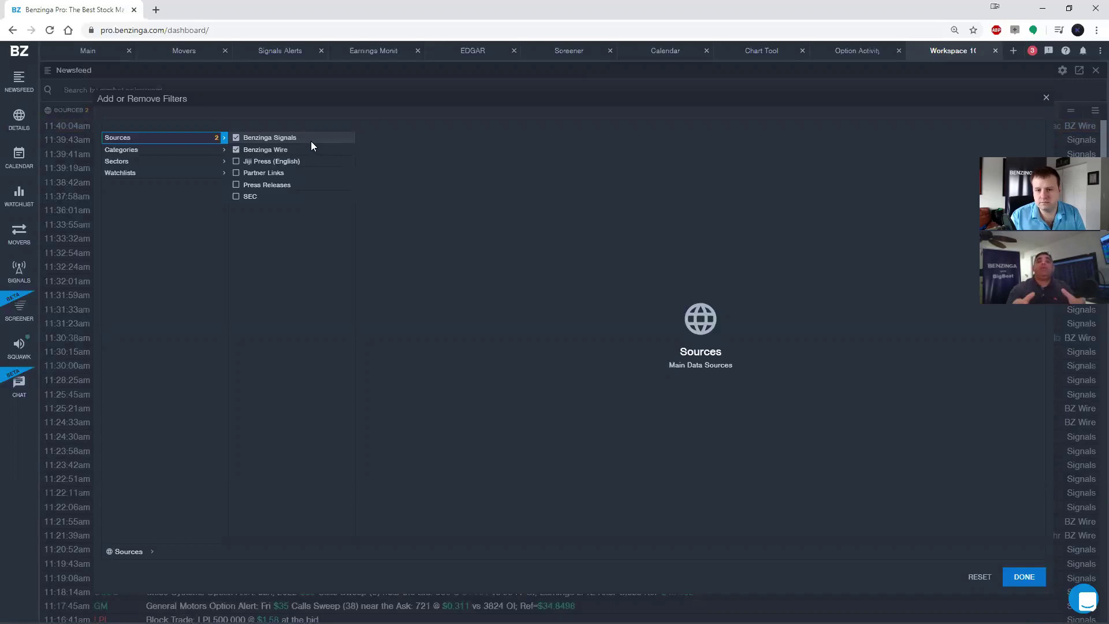
click(311, 141)
click(303, 150)
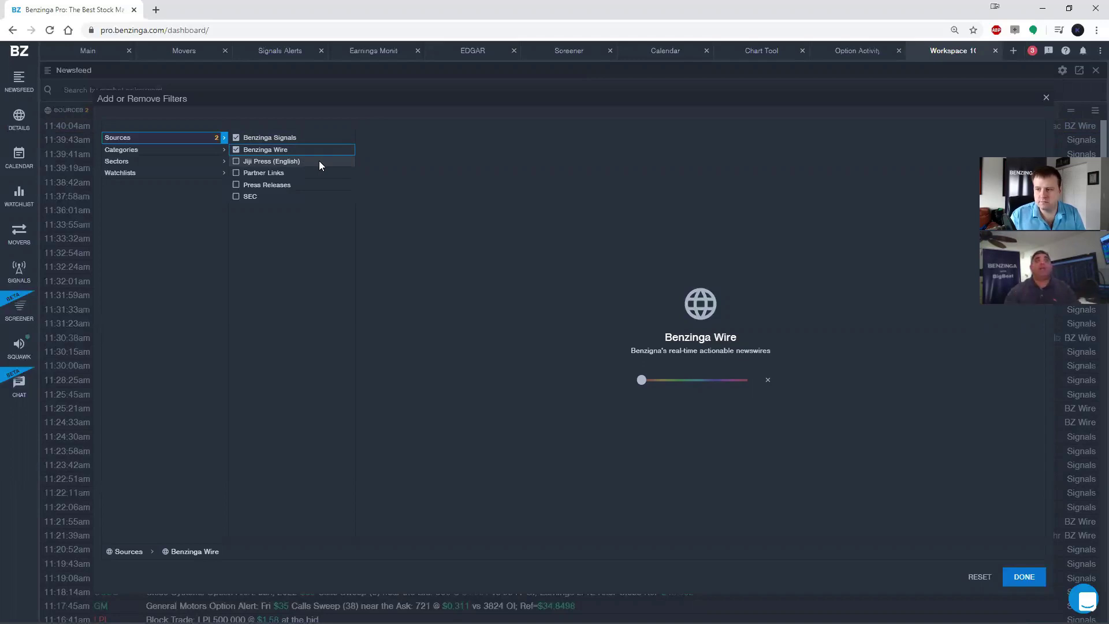
click(319, 161)
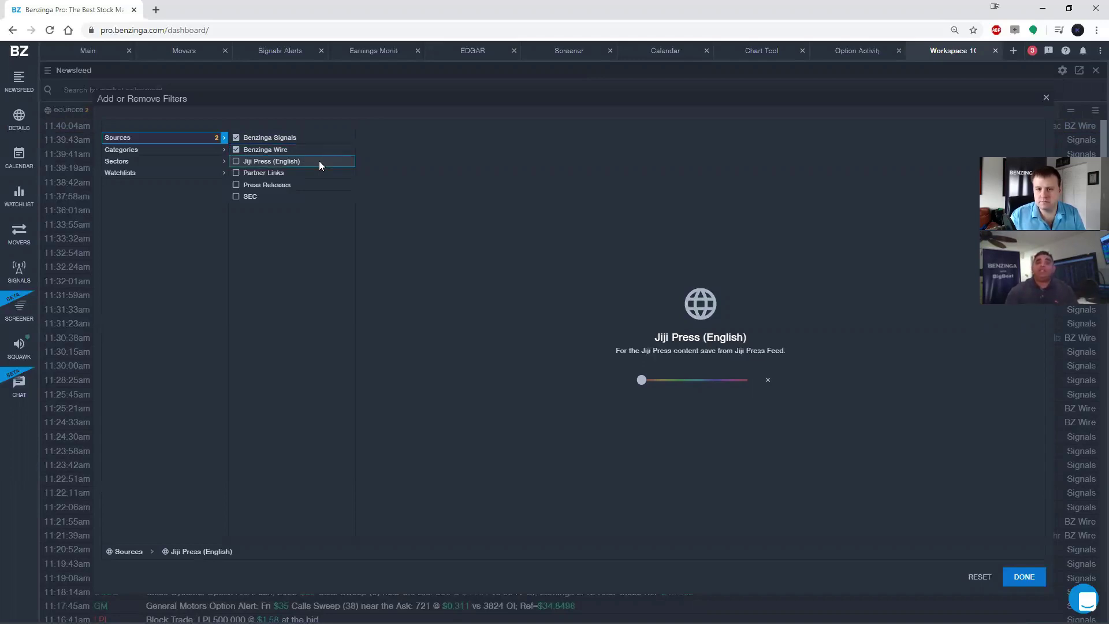
click(317, 174)
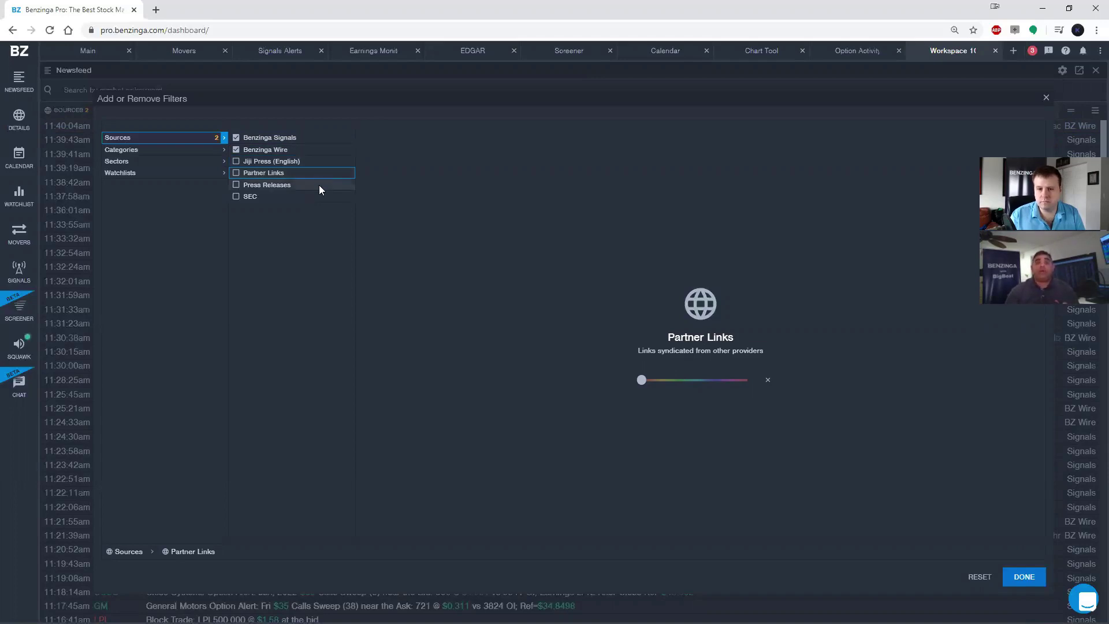
click(319, 185)
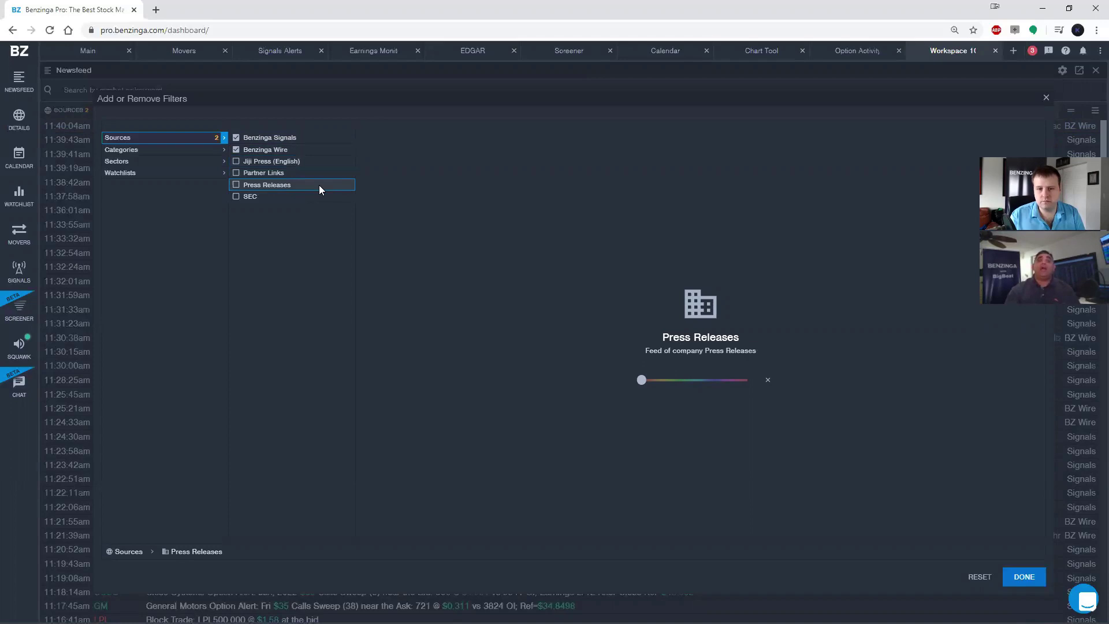
click(321, 197)
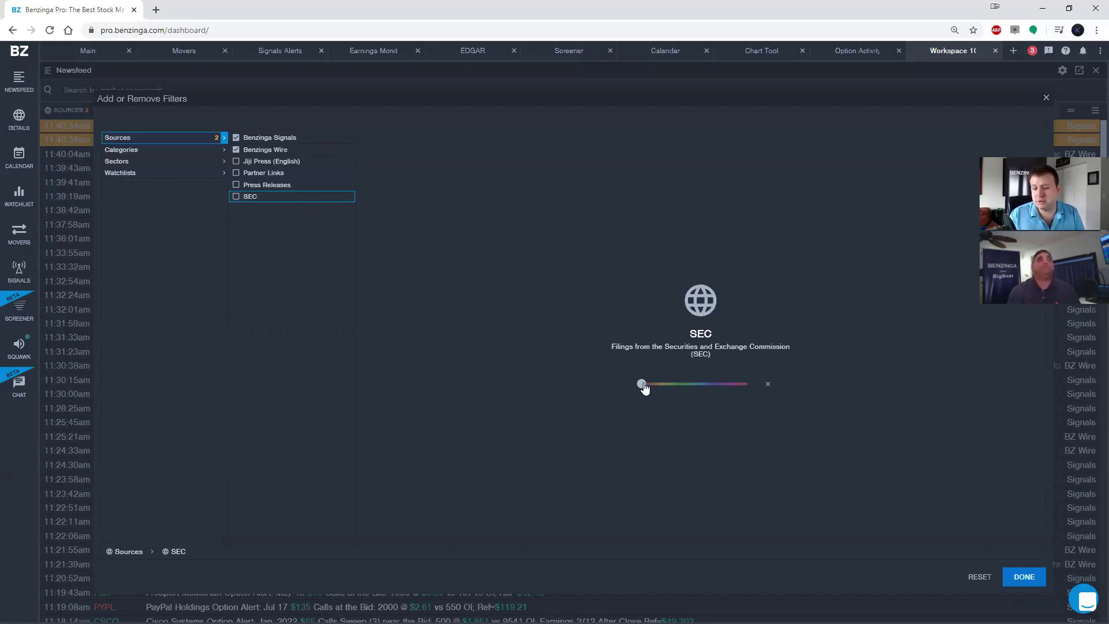
drag(646, 388, 681, 390)
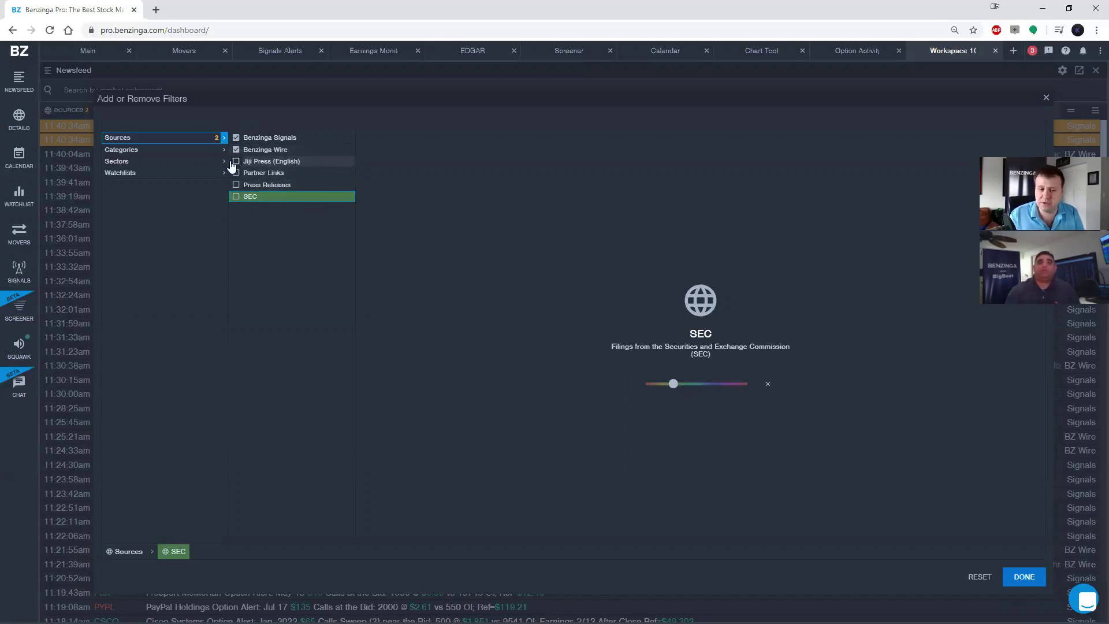
Step: Tick Analyst Ratings, Exclusives, Hot, Markets, Opinion and Signals, then view Analyst Ratings' subcategories
click(184, 155)
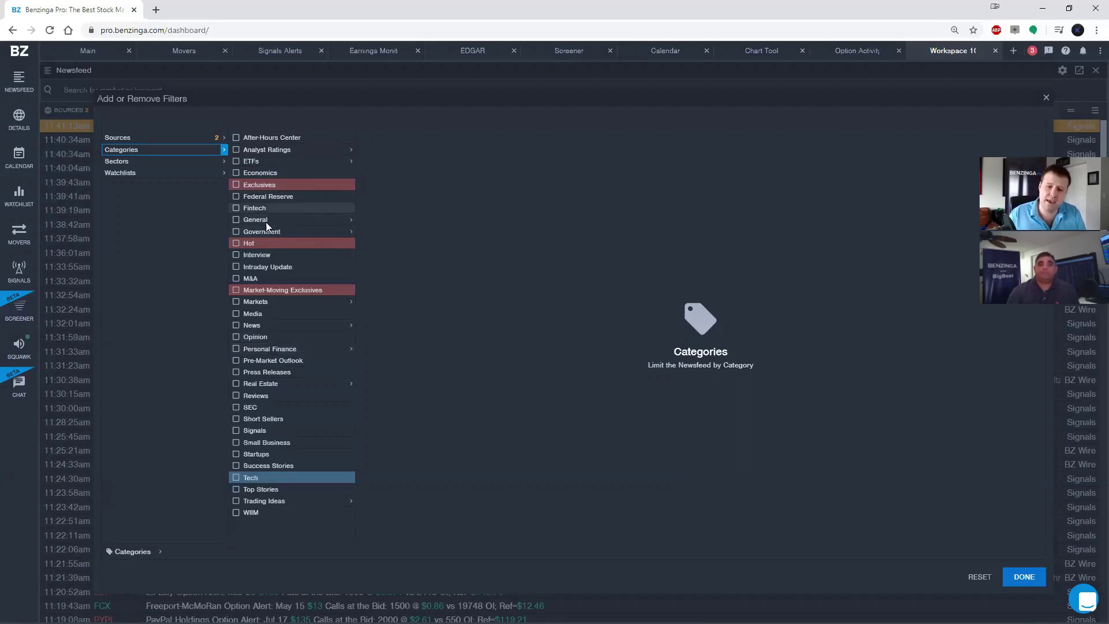
click(236, 150)
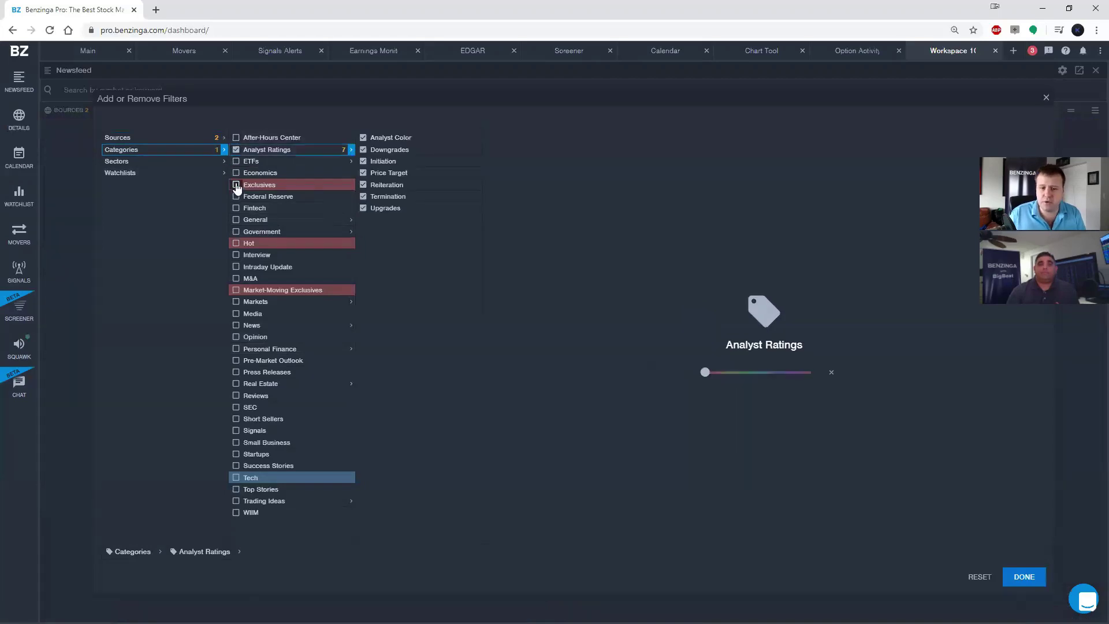
click(235, 184)
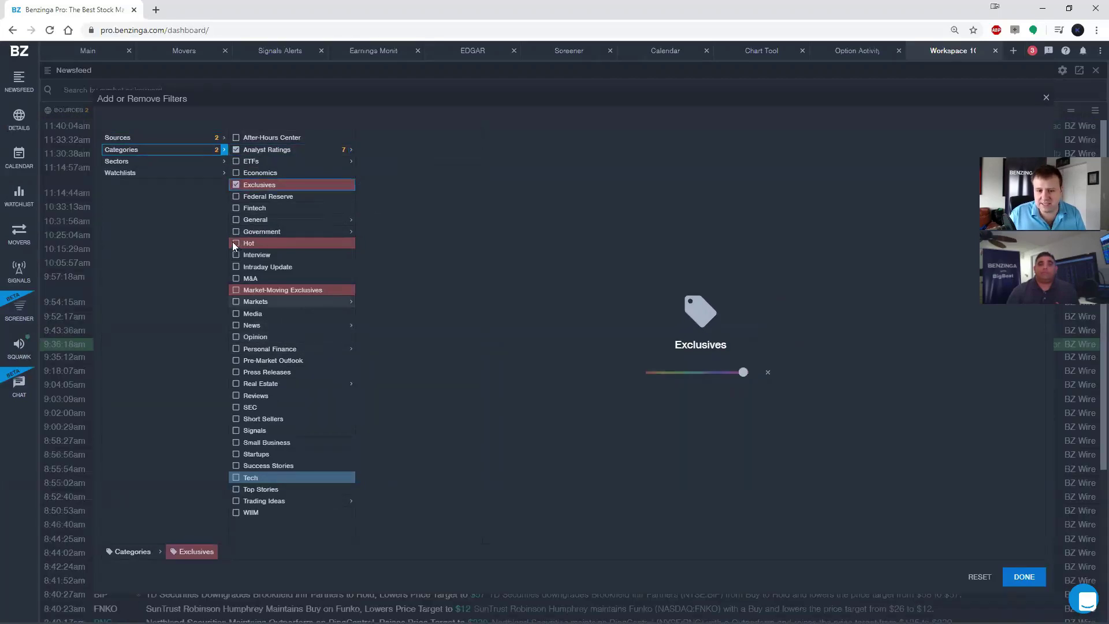
click(236, 242)
click(236, 302)
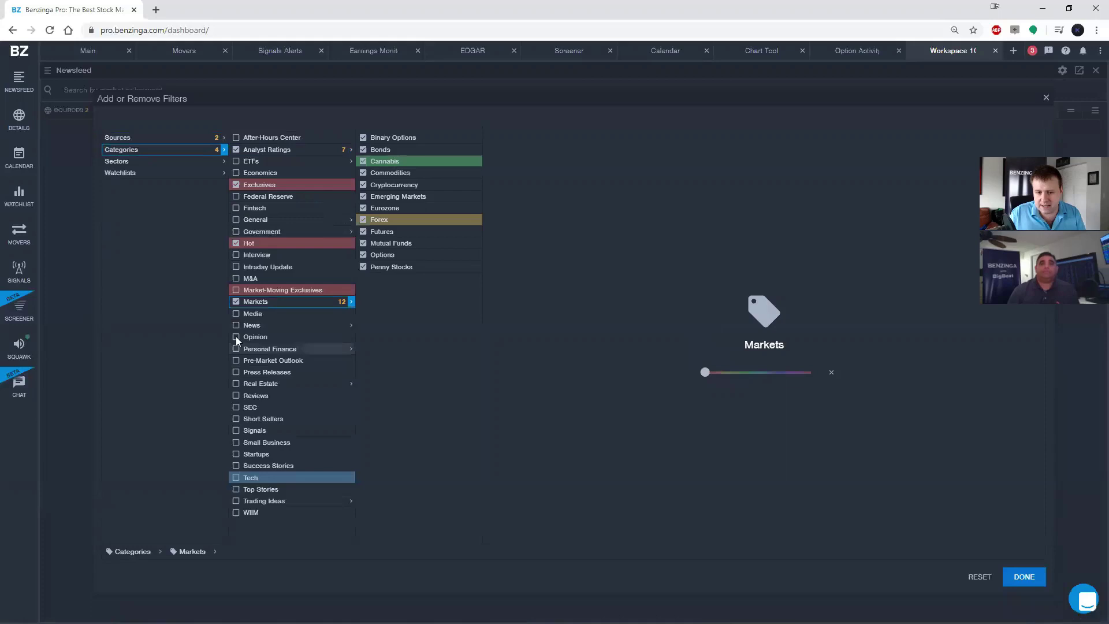
click(236, 336)
click(236, 431)
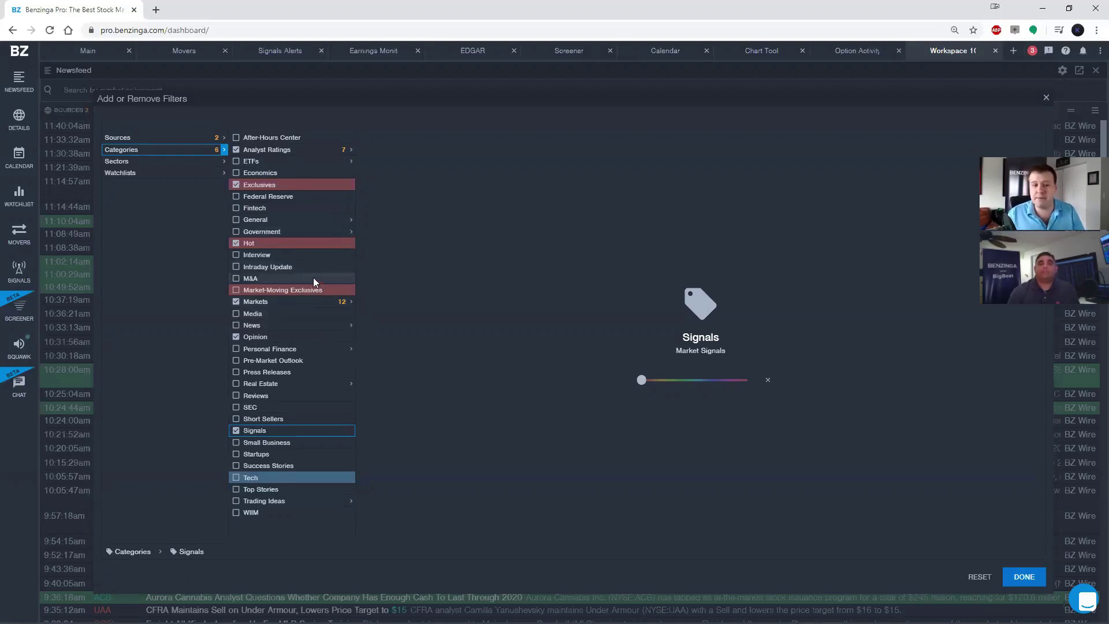
click(298, 151)
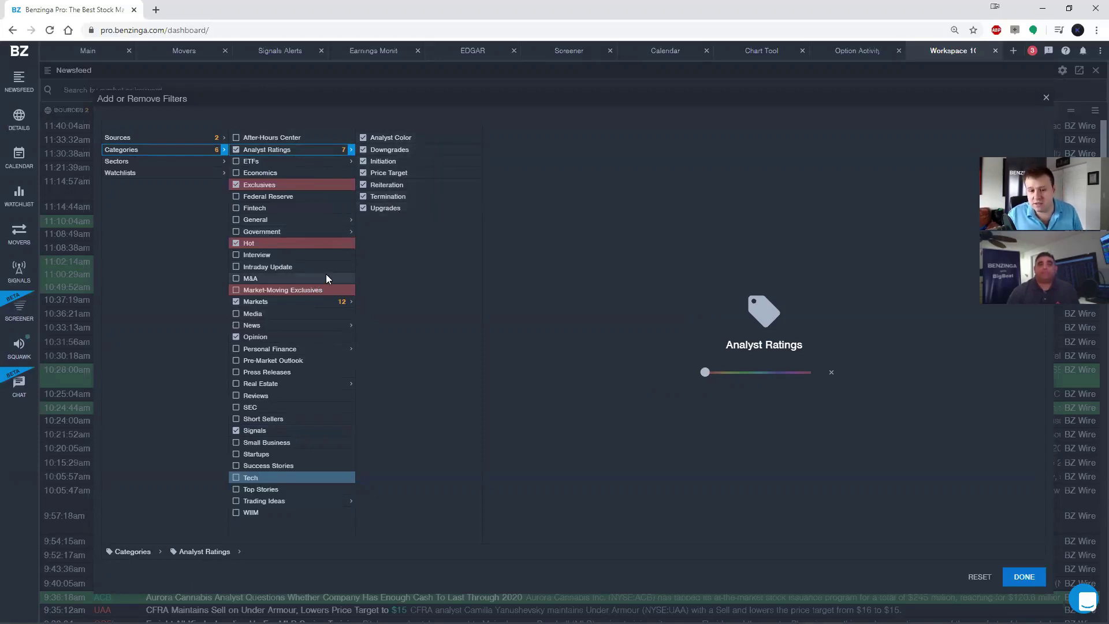
Step: Check Markets' subcategories, untick all six categories, and show the Sectors list
click(301, 303)
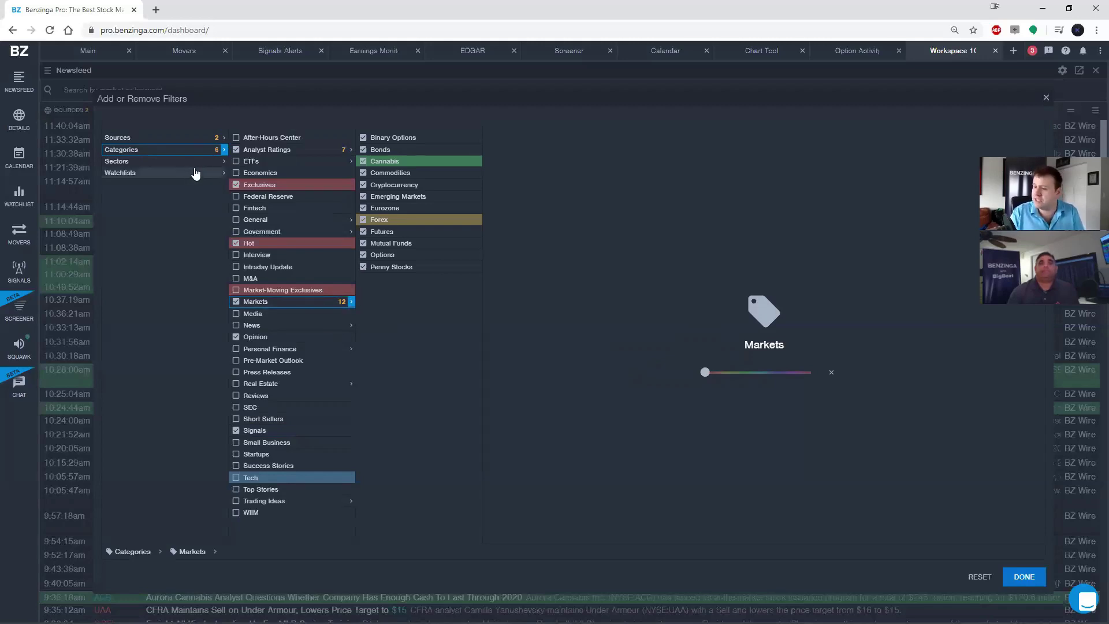
click(235, 150)
click(236, 185)
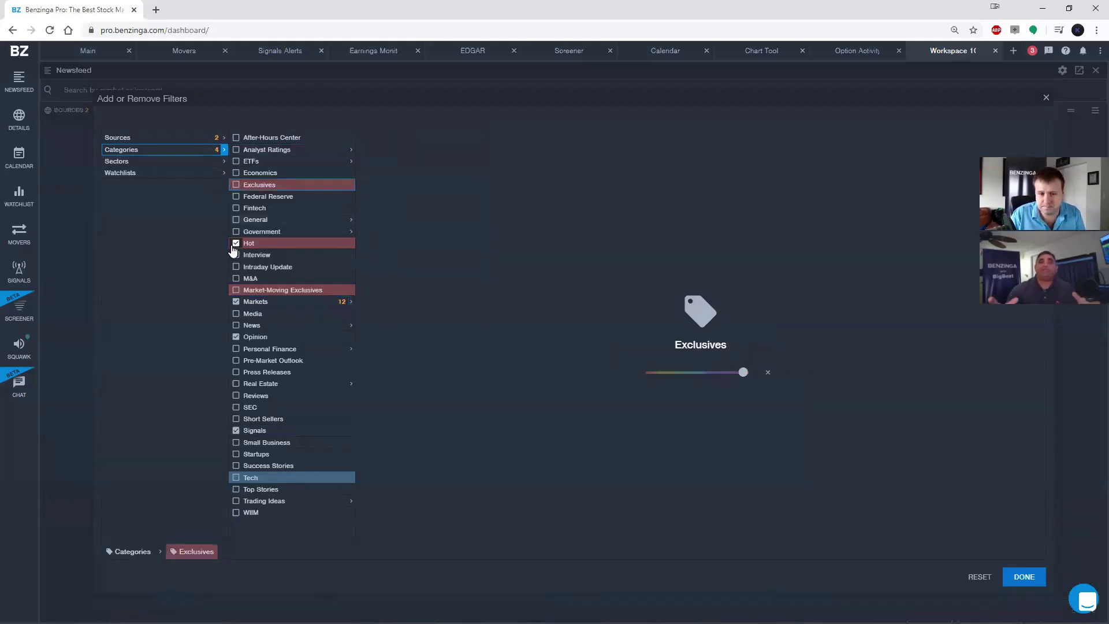
click(236, 243)
click(235, 301)
click(236, 336)
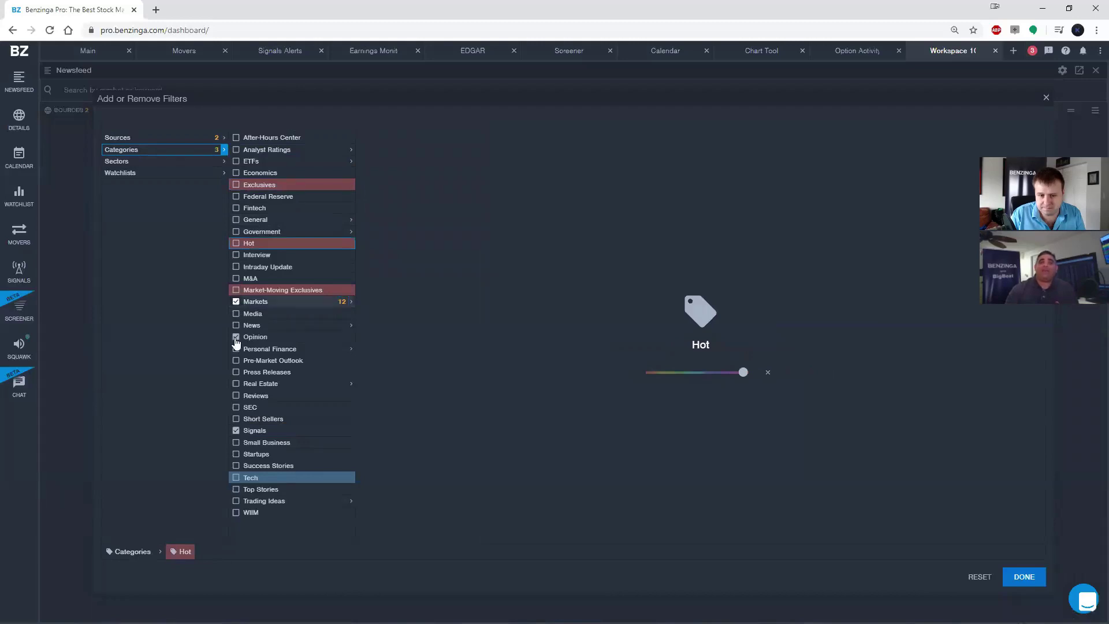
click(236, 431)
click(158, 162)
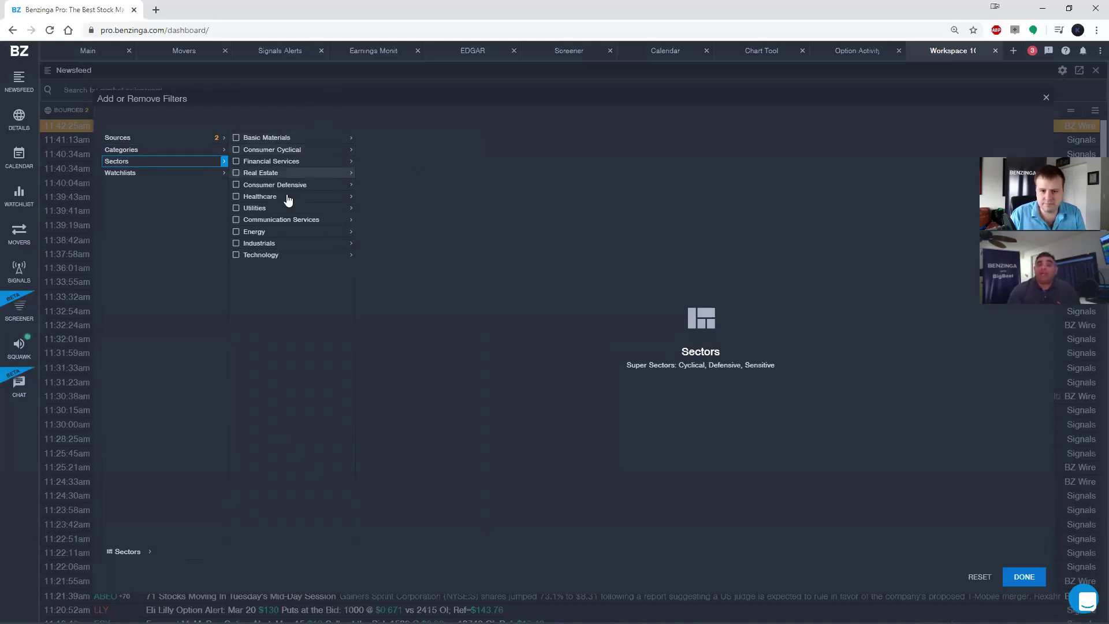
Step: Expand Energy to its Oil & Gas industries, then tick and untick the Energy sector filter
click(300, 237)
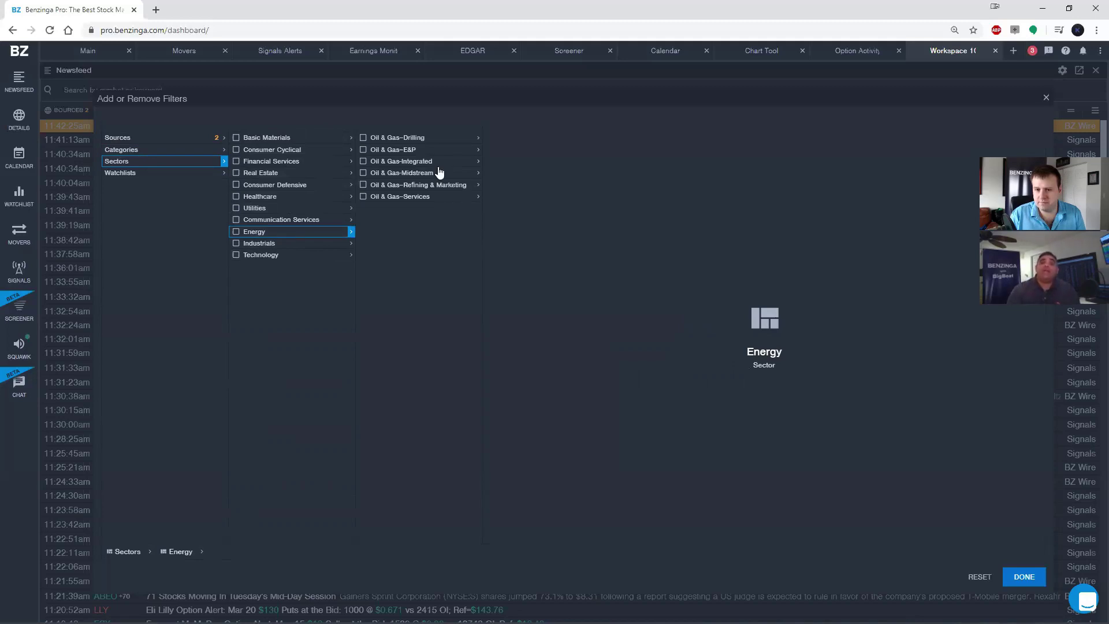
click(436, 142)
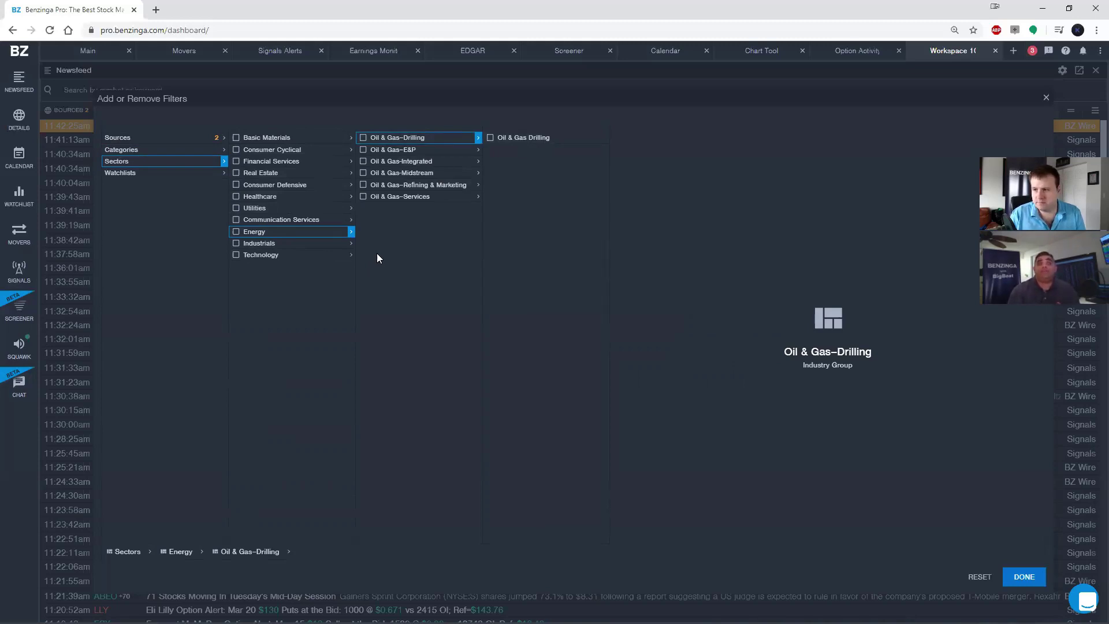
click(237, 232)
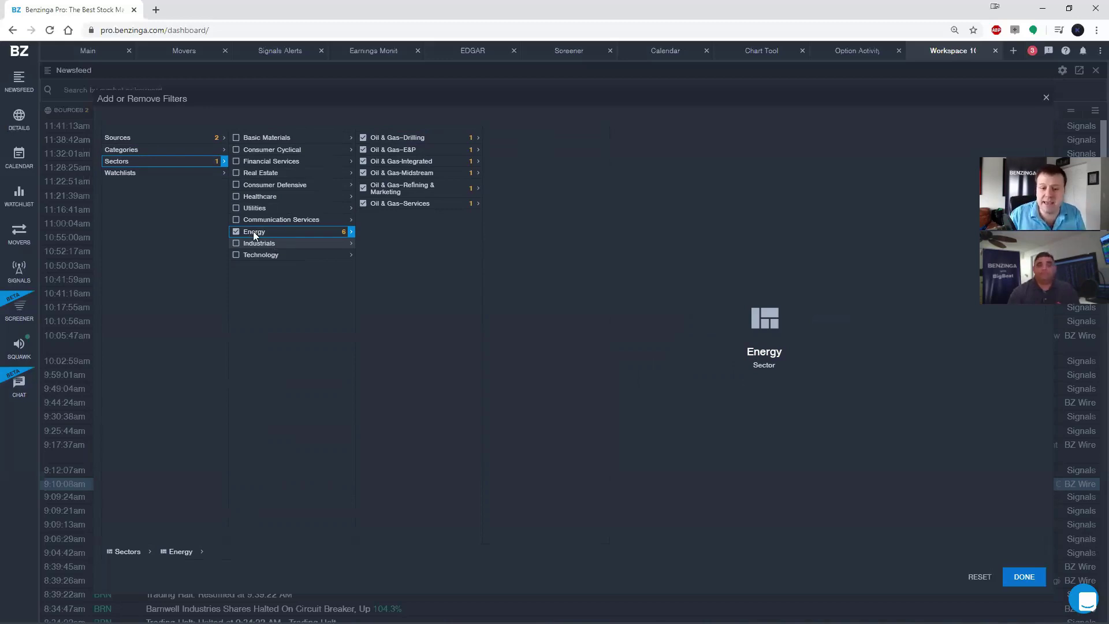
click(236, 232)
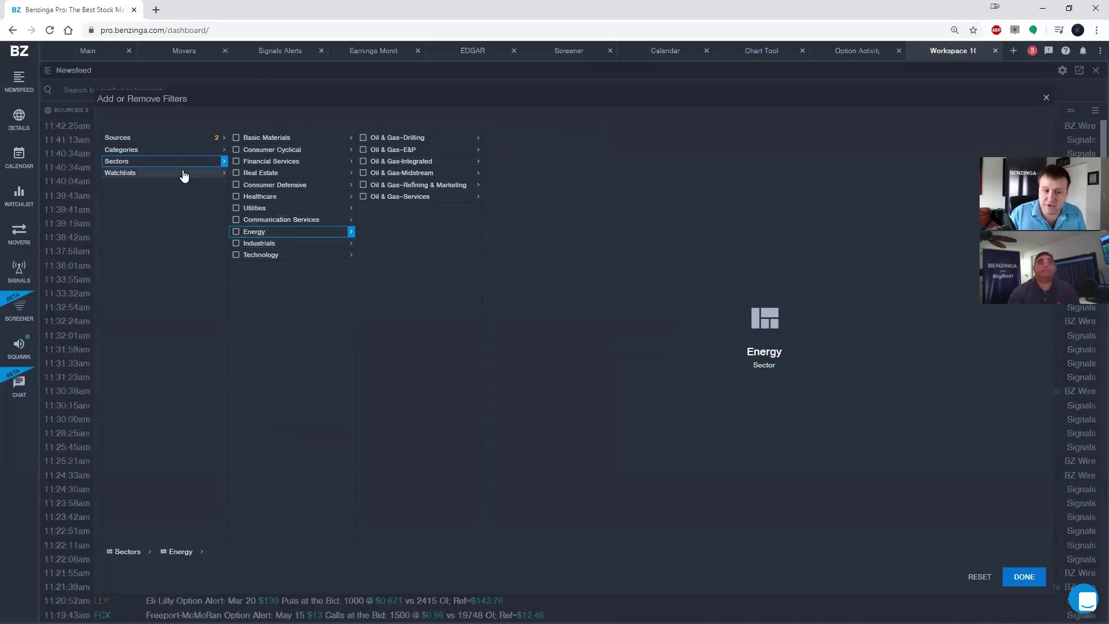
Step: Show the Watchlists list (Main, ETFs, FANG, Cannabis, SP500) in the filter dialog
click(163, 174)
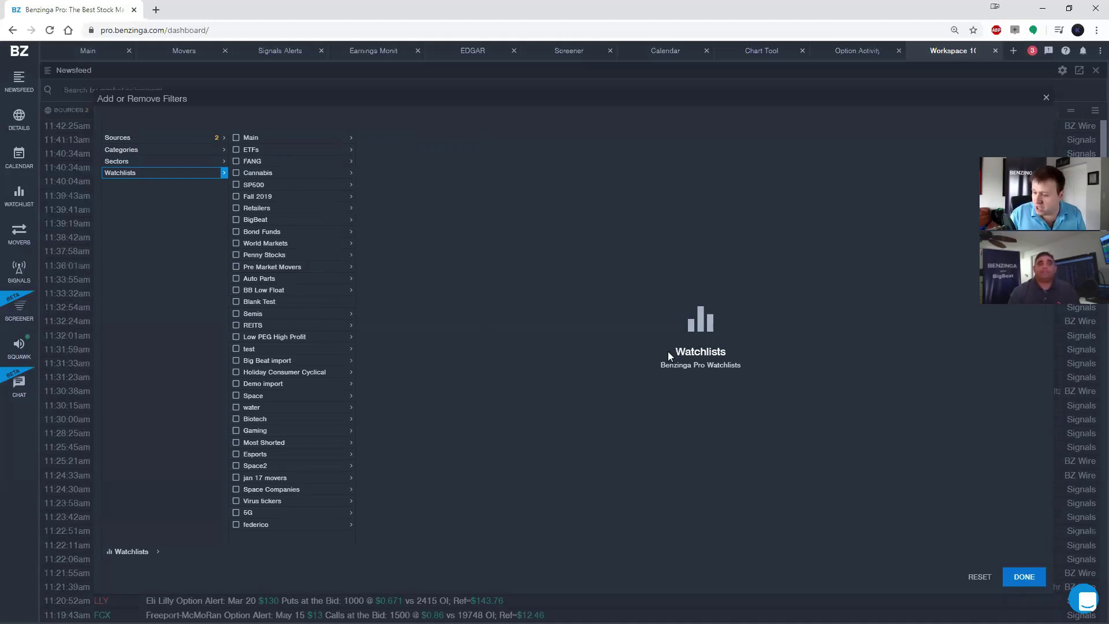
Step: Close the filters with DONE, then turn desktop notifications on and pause them again
click(1027, 577)
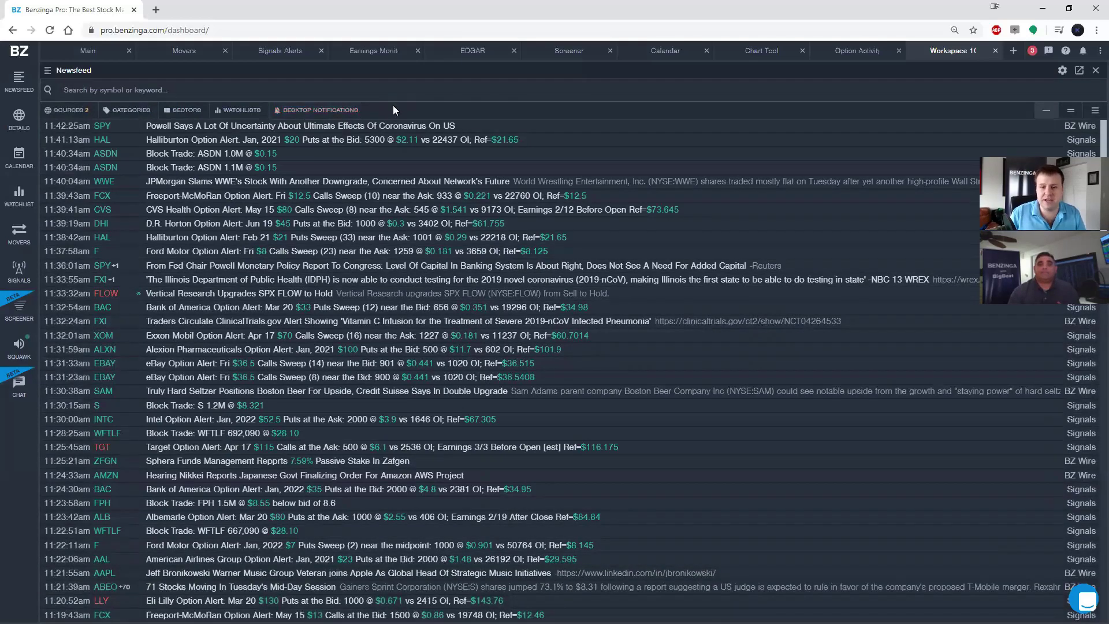
click(347, 111)
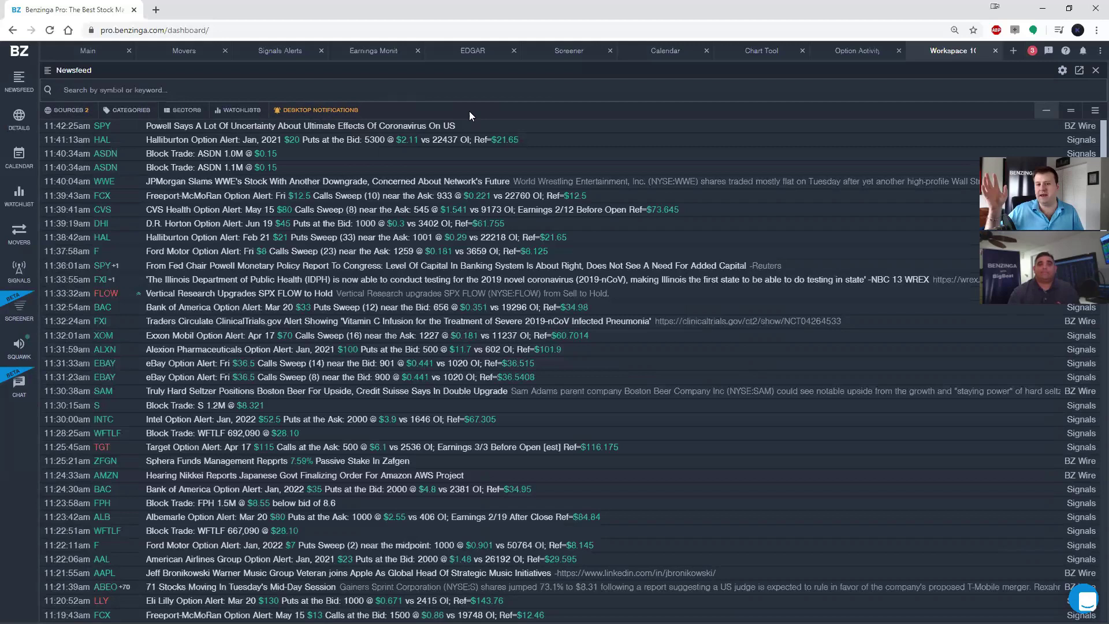
click(340, 111)
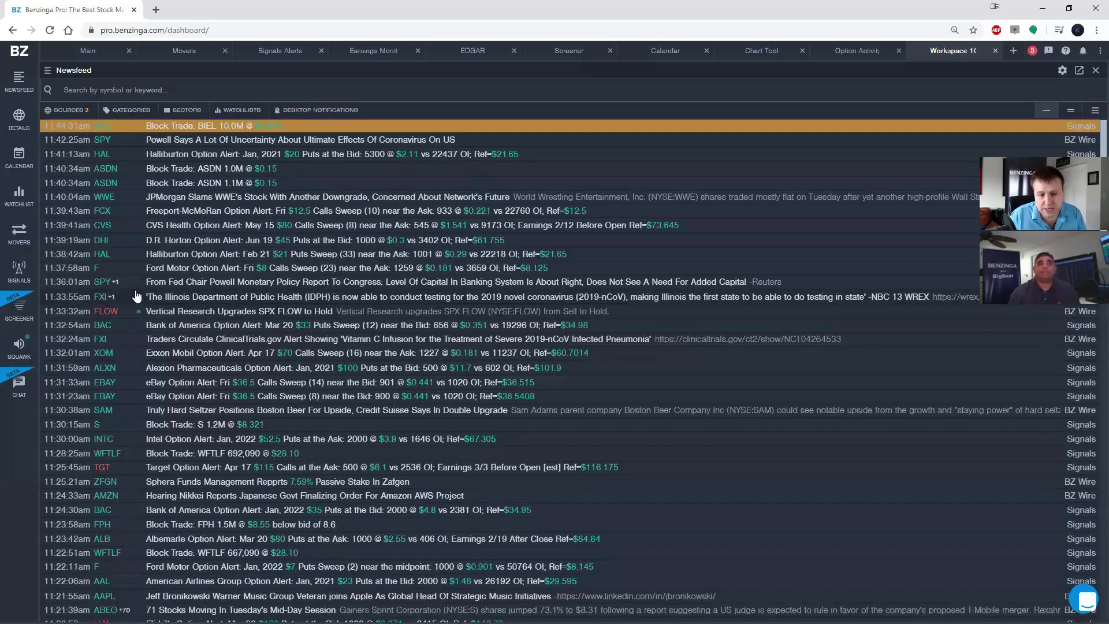
mouse_move(118, 289)
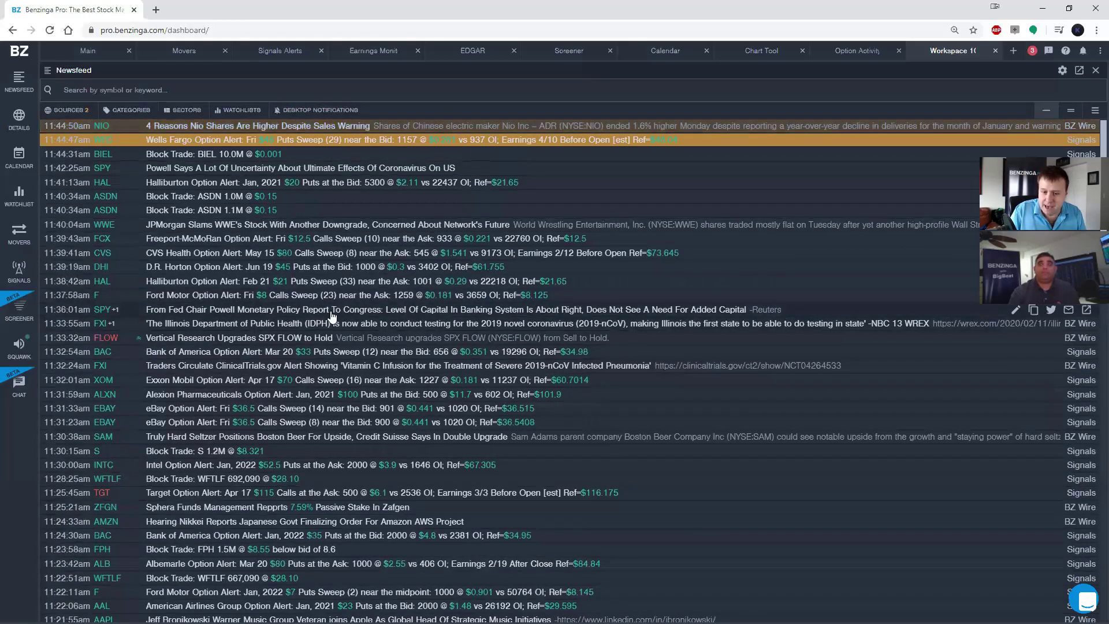
mouse_move(103, 312)
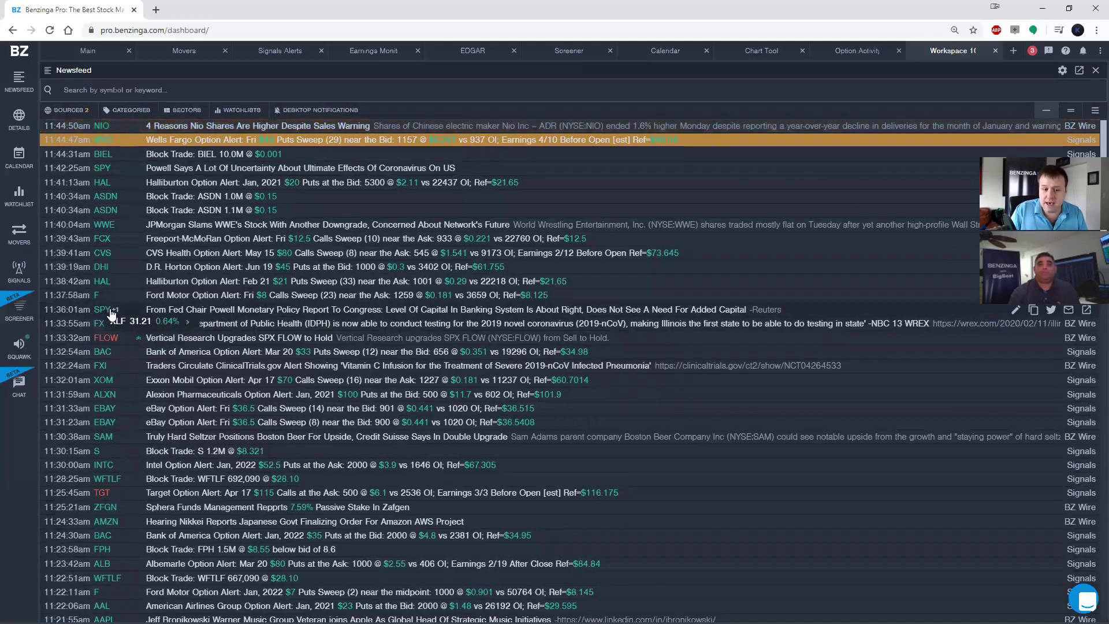
mouse_move(148, 341)
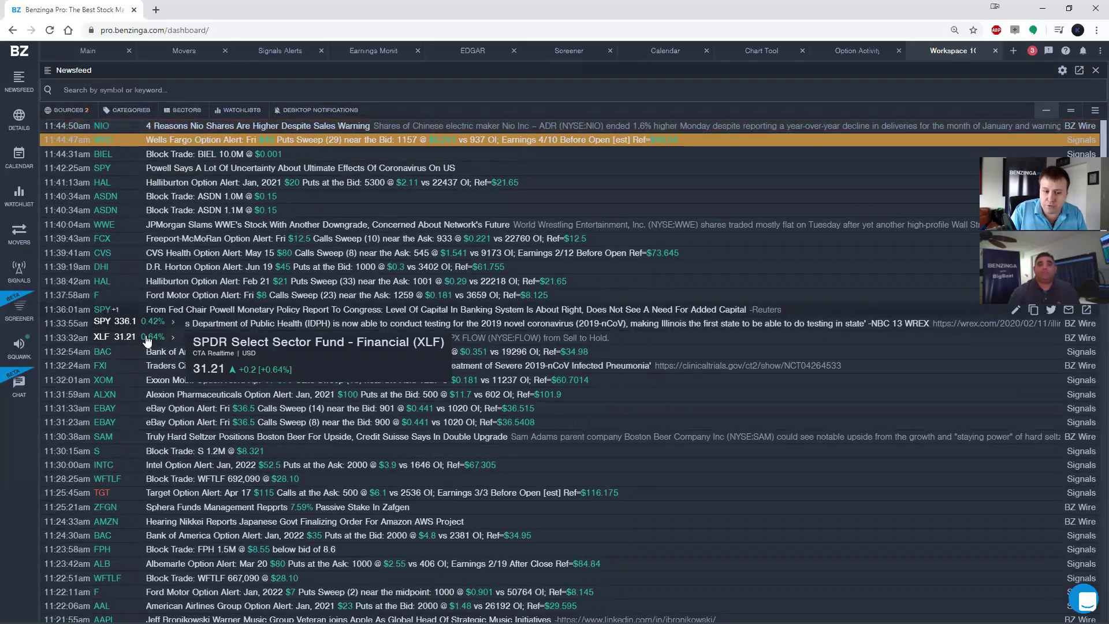